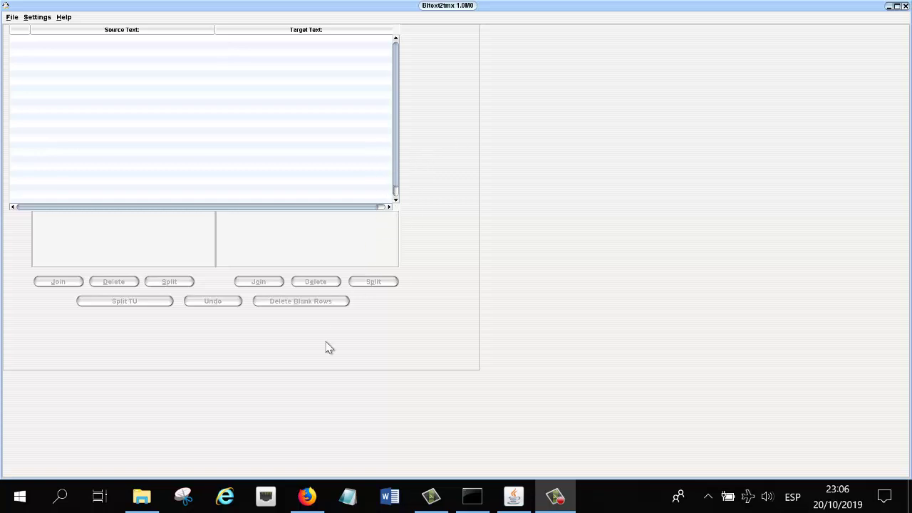
- Open gnugpl-eng.html from the programa_bitext2tmx folder, inspect the Text File save type and its encoding, and close it without saving
left_click(147, 498)
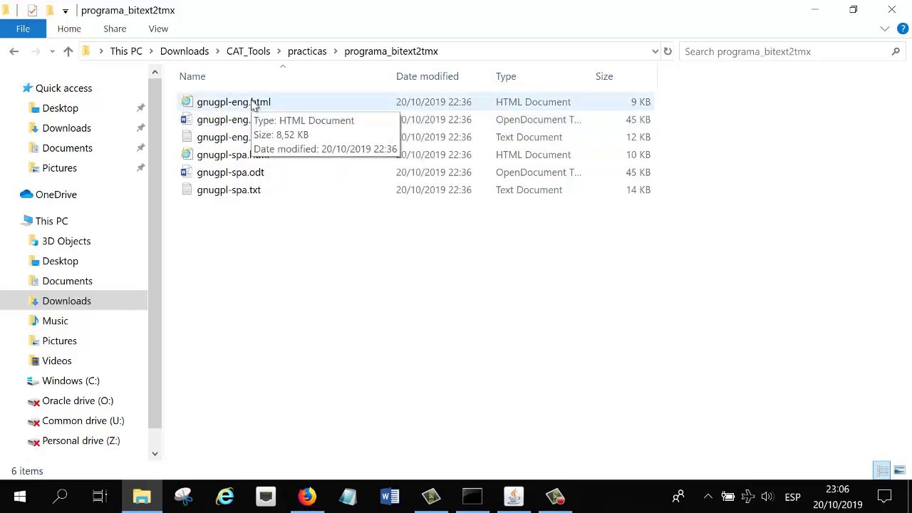
double_click(254, 107)
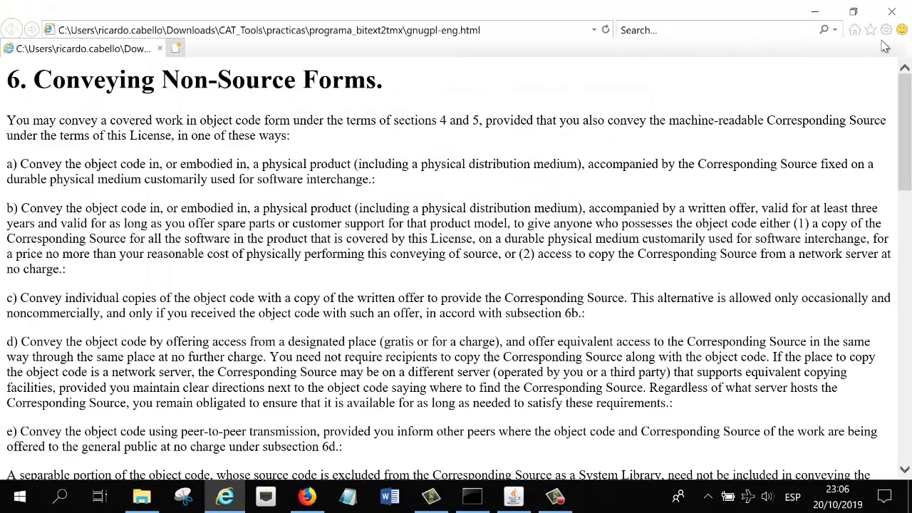
left_click(887, 30)
mouse_move(768, 63)
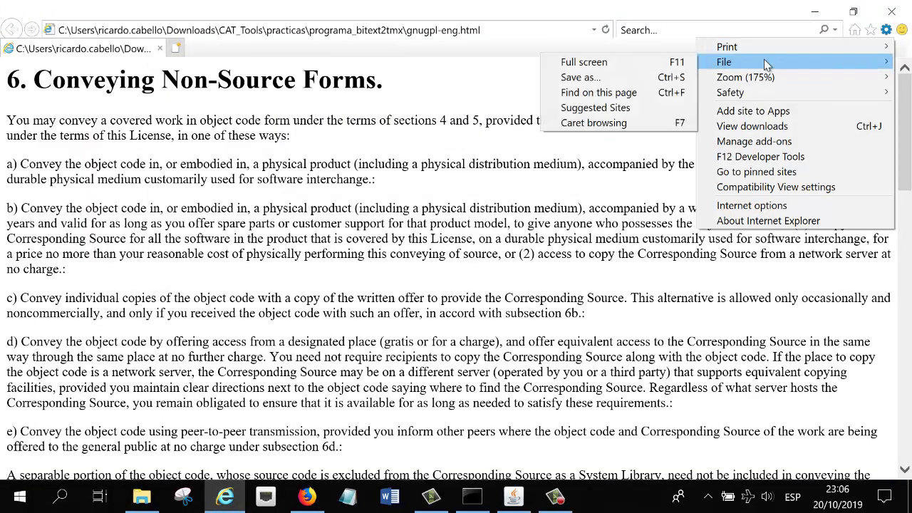
left_click(581, 77)
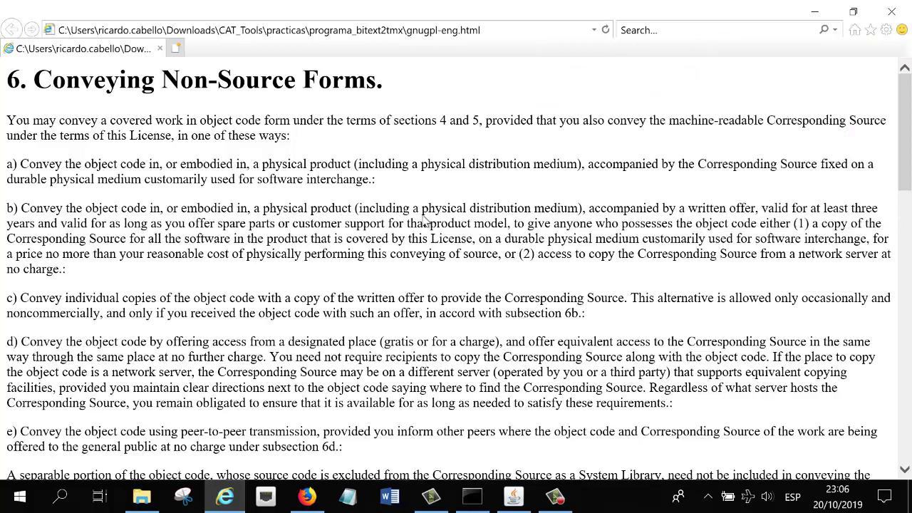
left_click(191, 325)
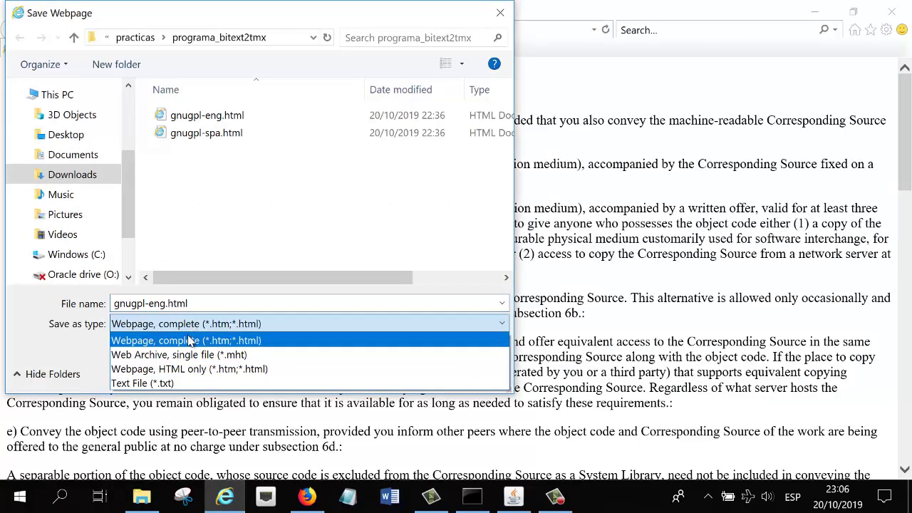
left_click(177, 385)
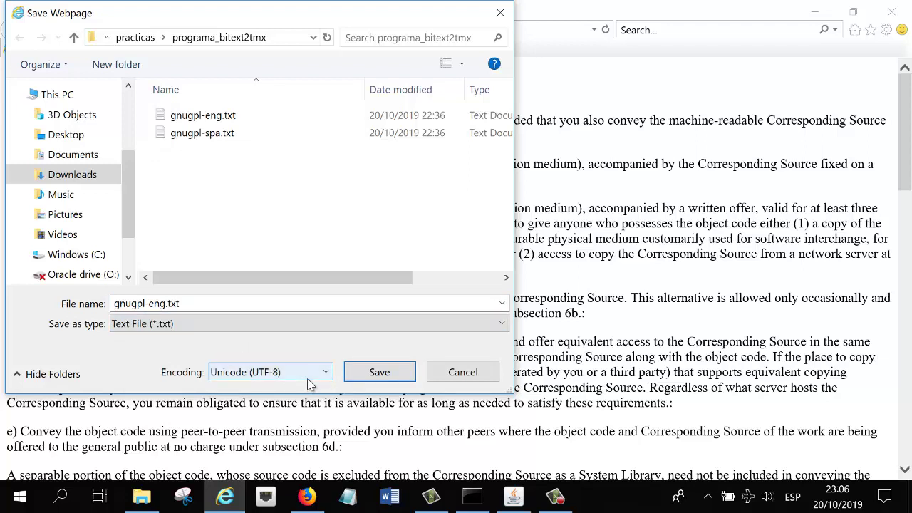
left_click(499, 15)
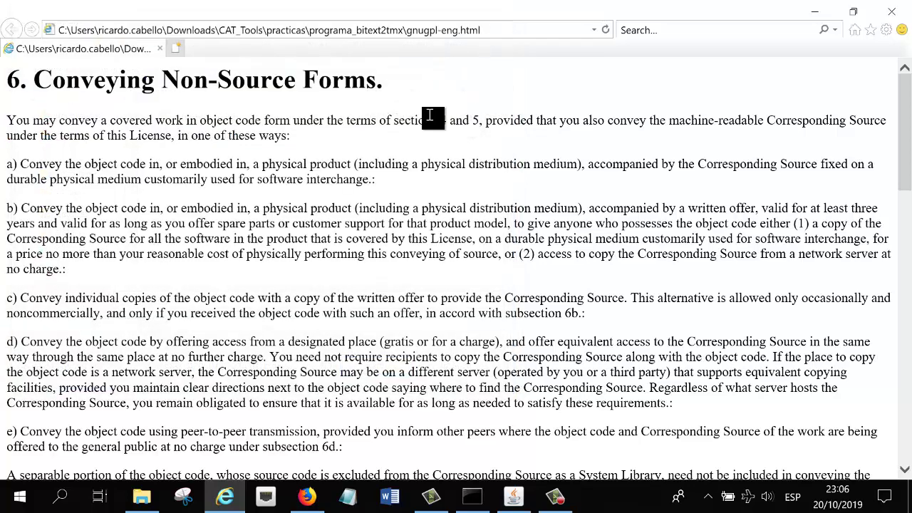
left_click(895, 18)
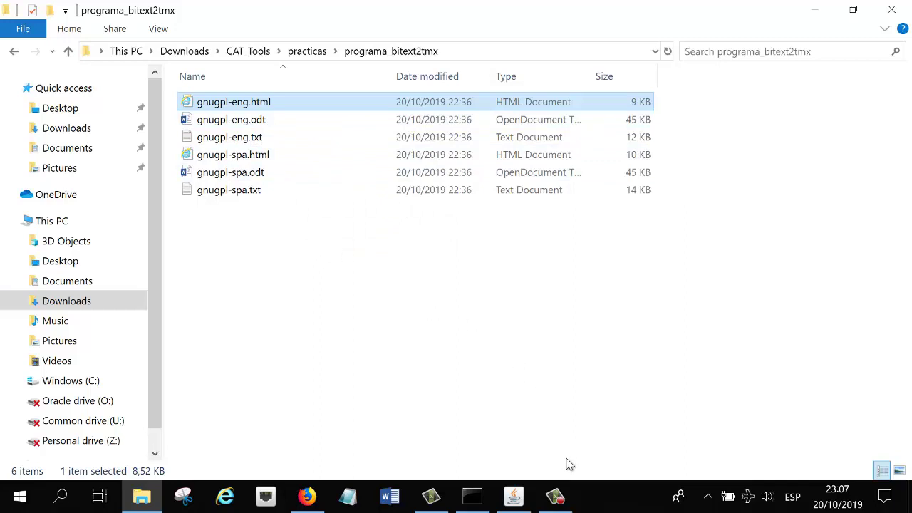
- Switch to Bitext2tmx and start opening a new source and target text pair
mouse_move(555, 497)
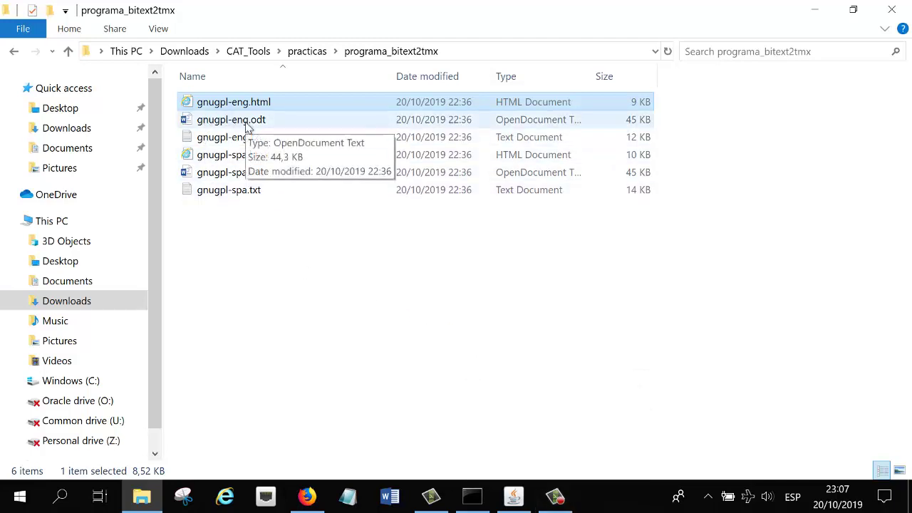
left_click(513, 497)
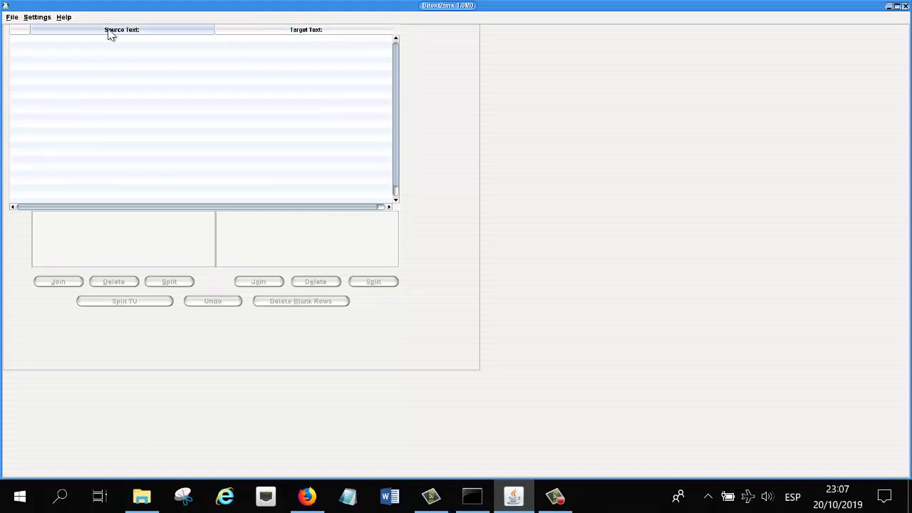
left_click(13, 17)
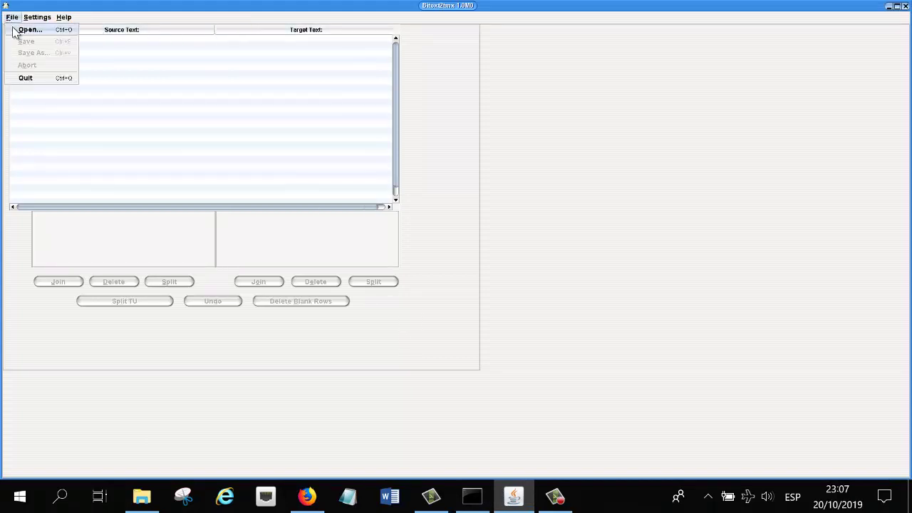
left_click(29, 30)
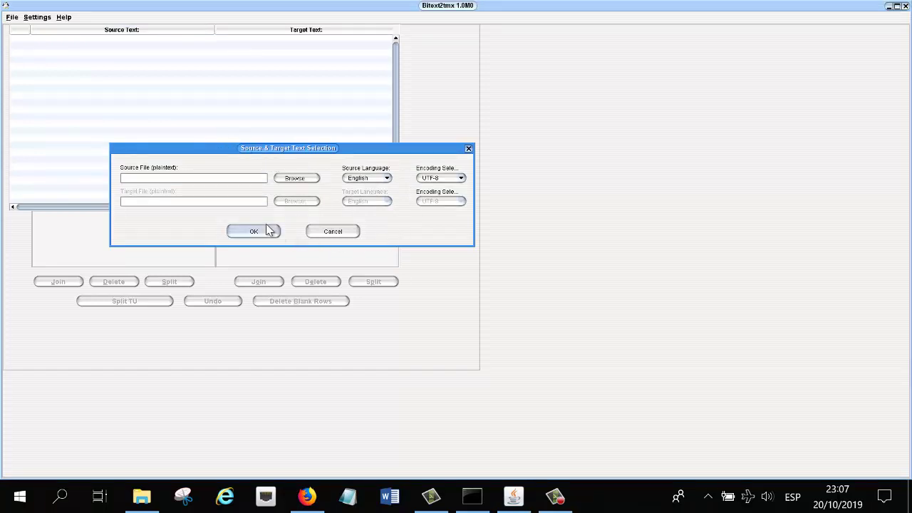
- Choose gnugpl-eng.txt from Downloads, CAT_Tools, practicas, programa_bitext2tmx as the source file
left_click(290, 182)
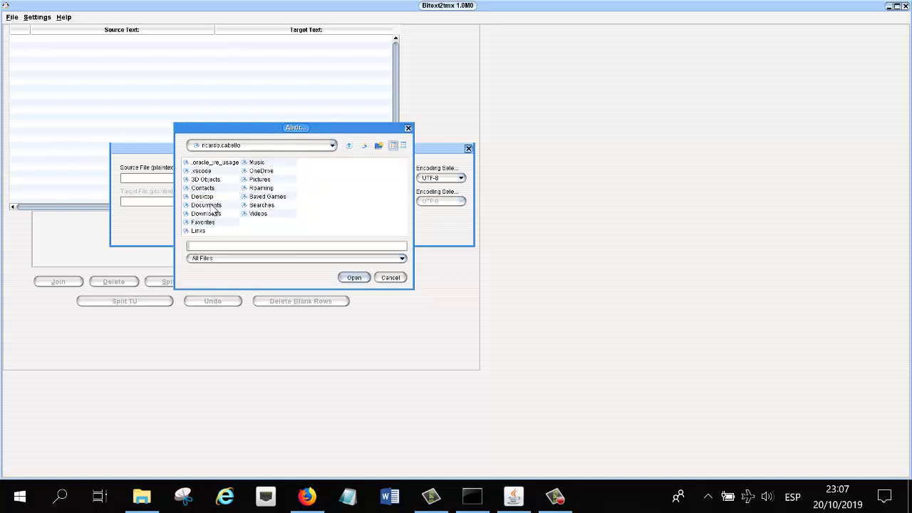
left_click(206, 204)
double_click(206, 213)
scroll(217, 222, "down", 3)
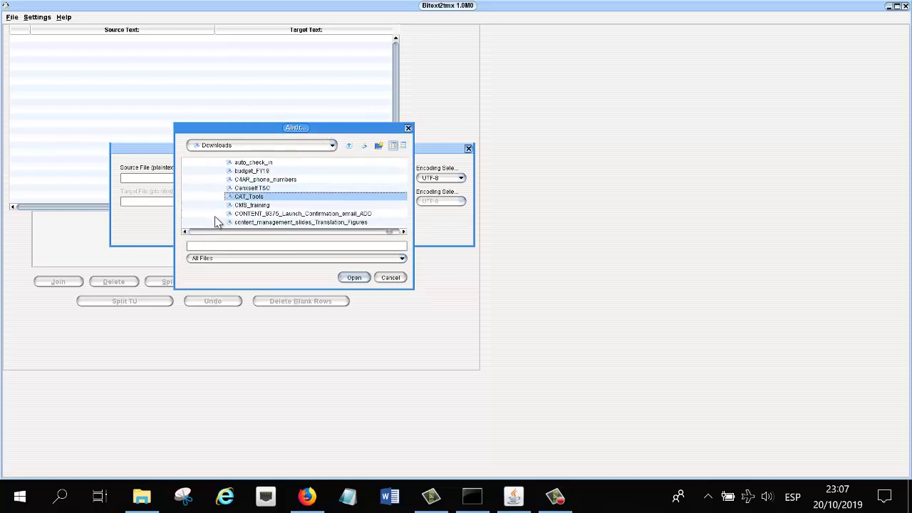
key("Return")
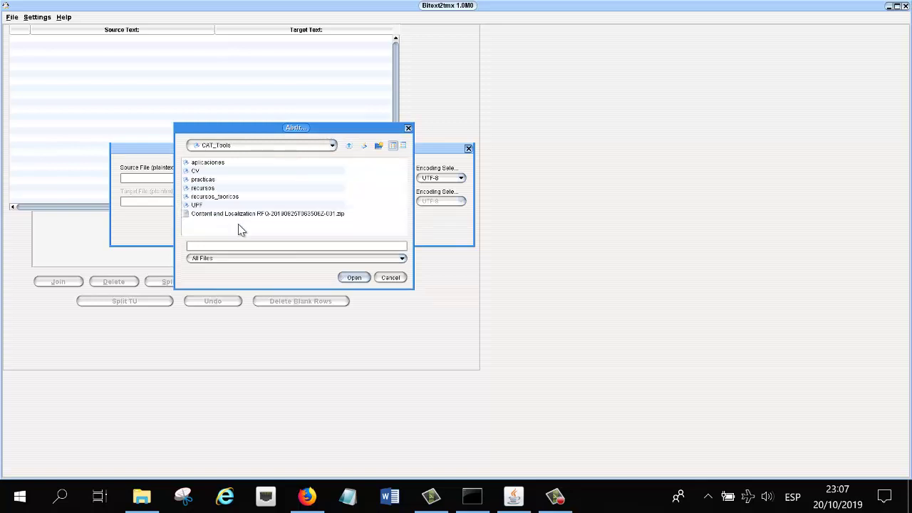
double_click(204, 179)
double_click(217, 230)
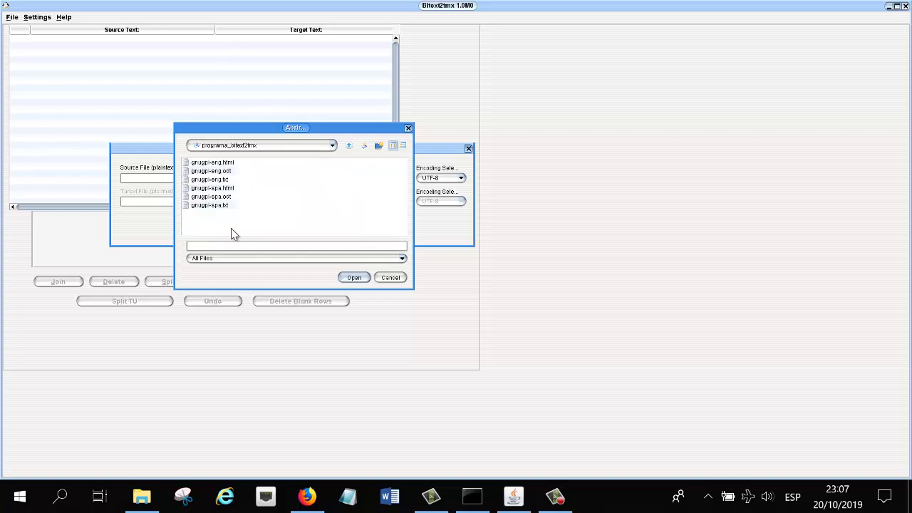
left_click(218, 180)
left_click(355, 277)
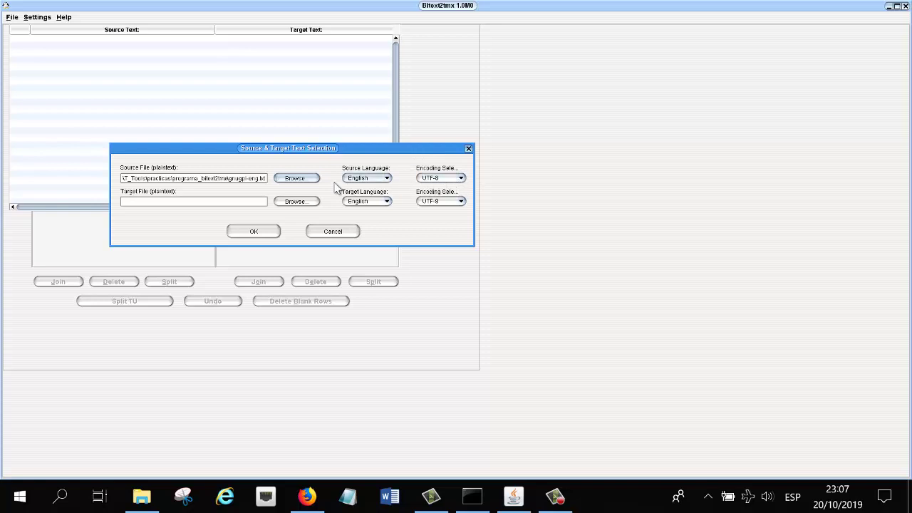
- Choose gnugpl-spa.txt as the target file with Spanish as the target language, and load both texts for alignment
left_click(301, 204)
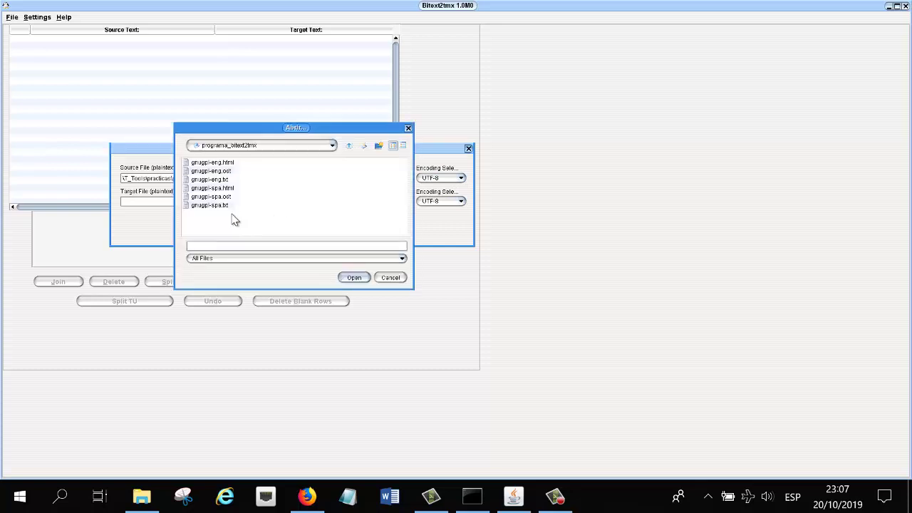
left_click(218, 205)
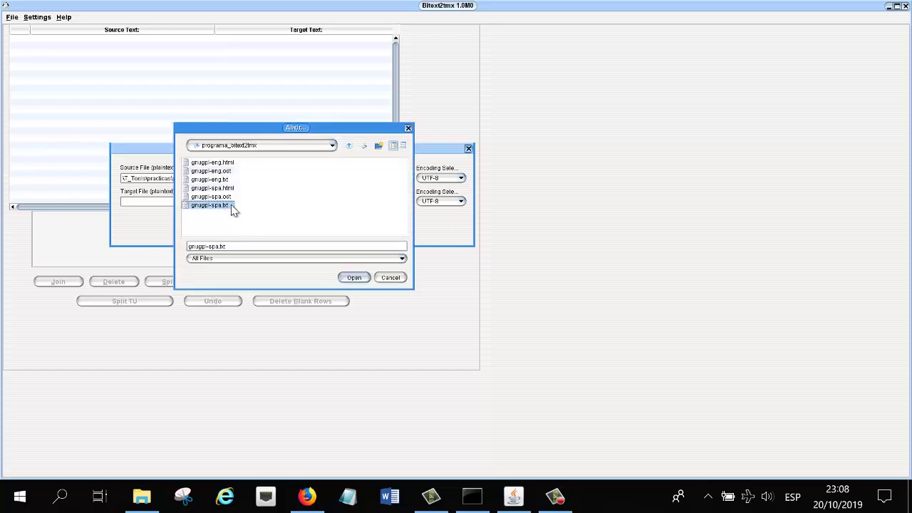
left_click(355, 278)
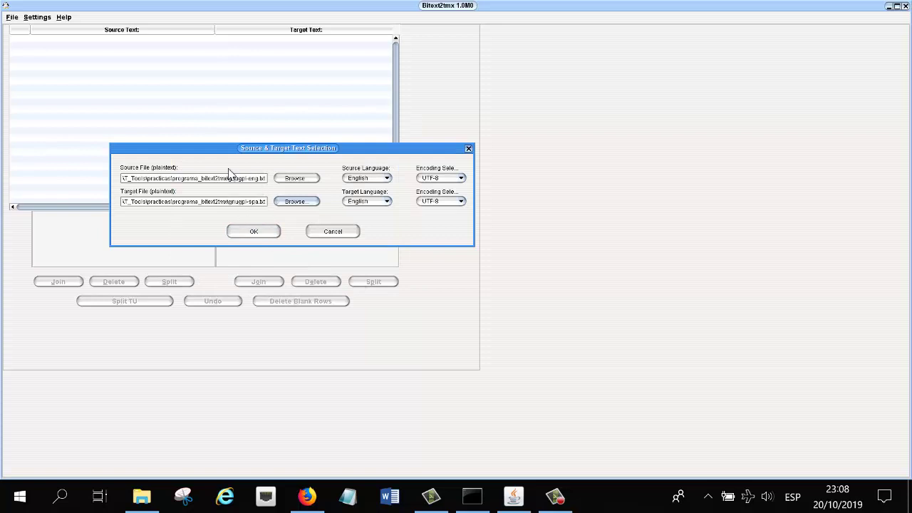
left_click(387, 202)
left_click_drag(389, 241, 390, 261)
left_click(360, 259)
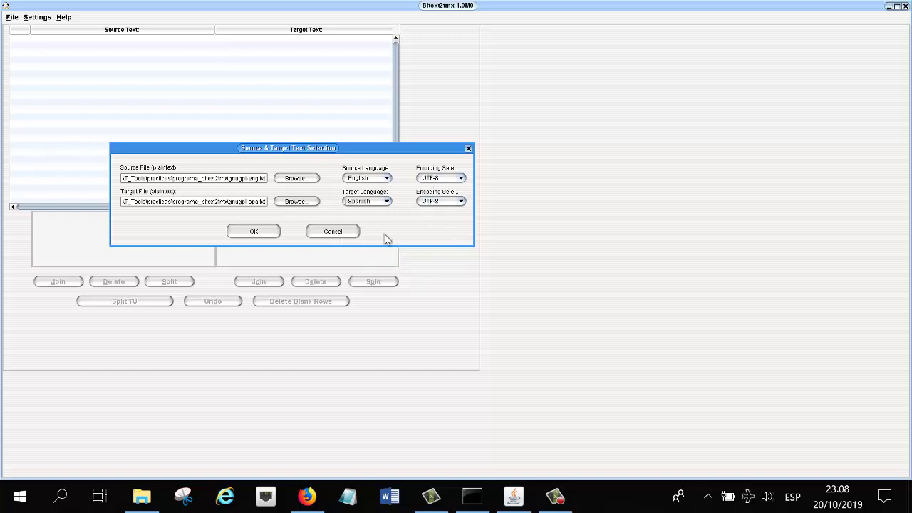
left_click(271, 238)
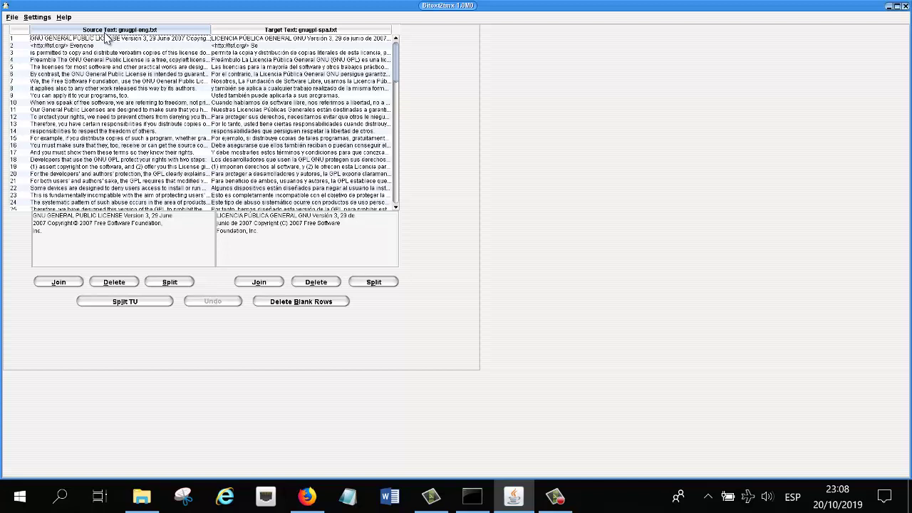
key("Down")
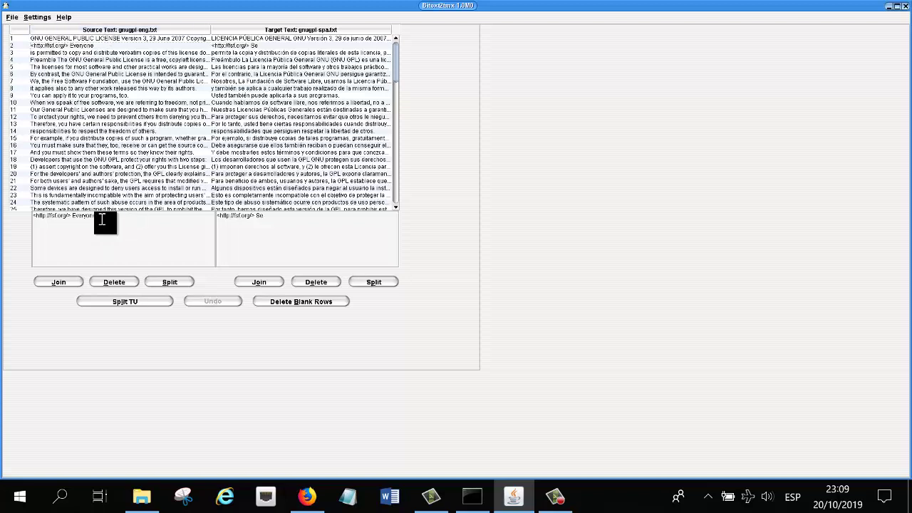
left_click(52, 286)
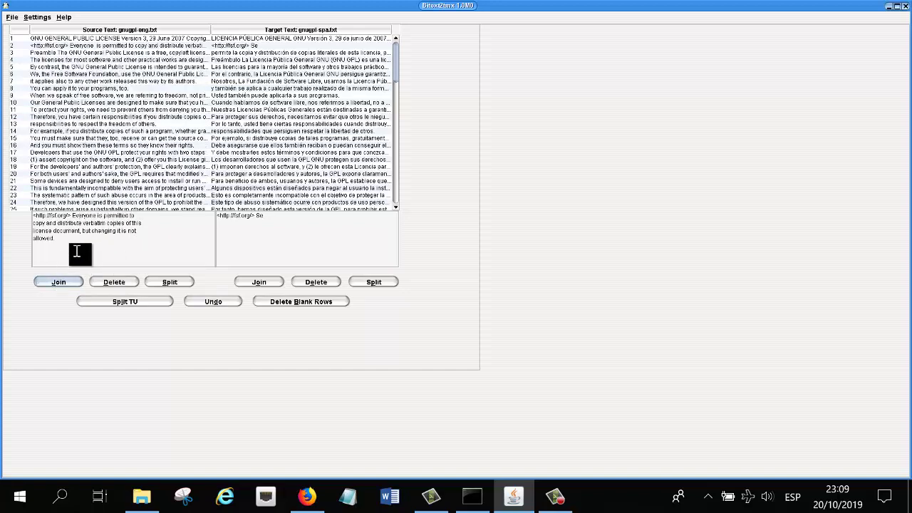
left_click(269, 221)
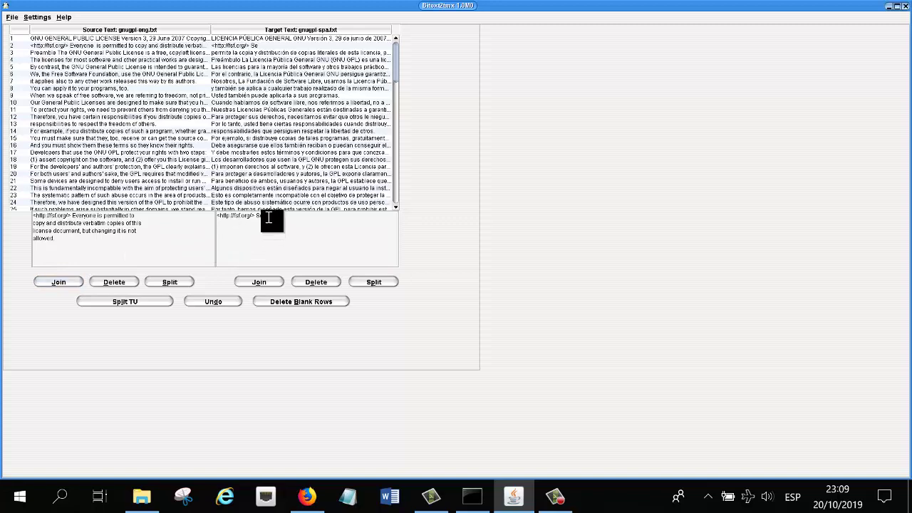
left_click(275, 284)
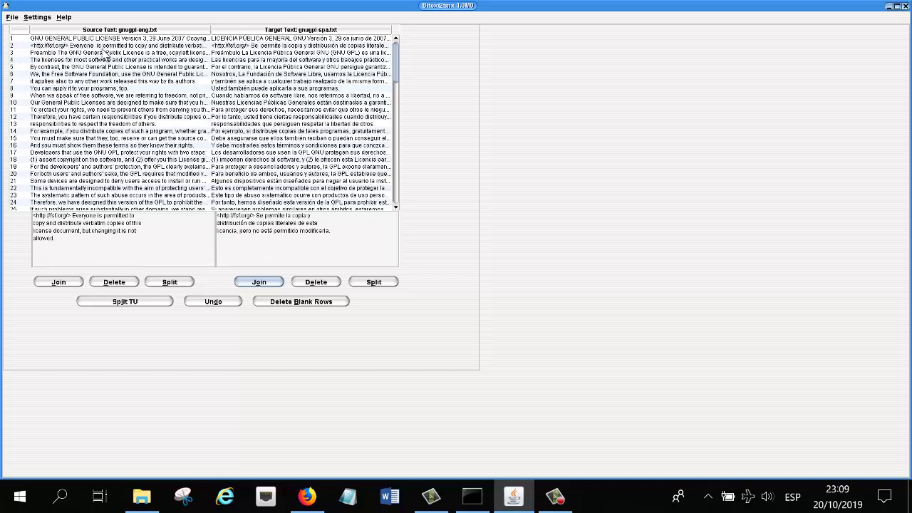
- Go through the segment pairs from row 2 to row 11, comparing the English and Spanish texts for correct alignment
left_click(106, 46)
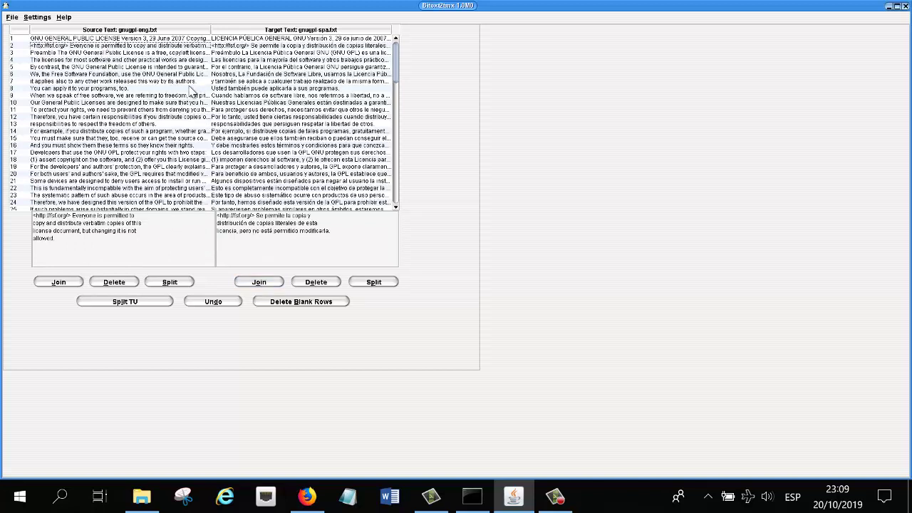
key("Down")
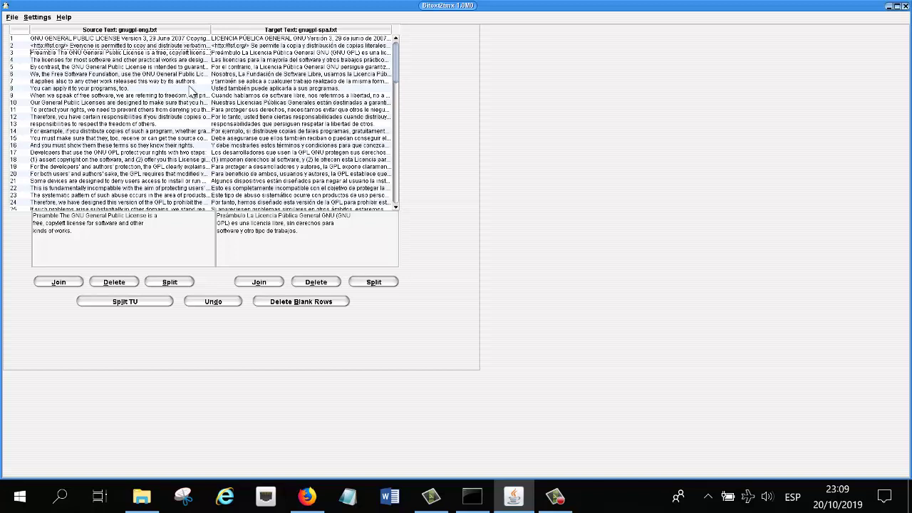
key("Down")
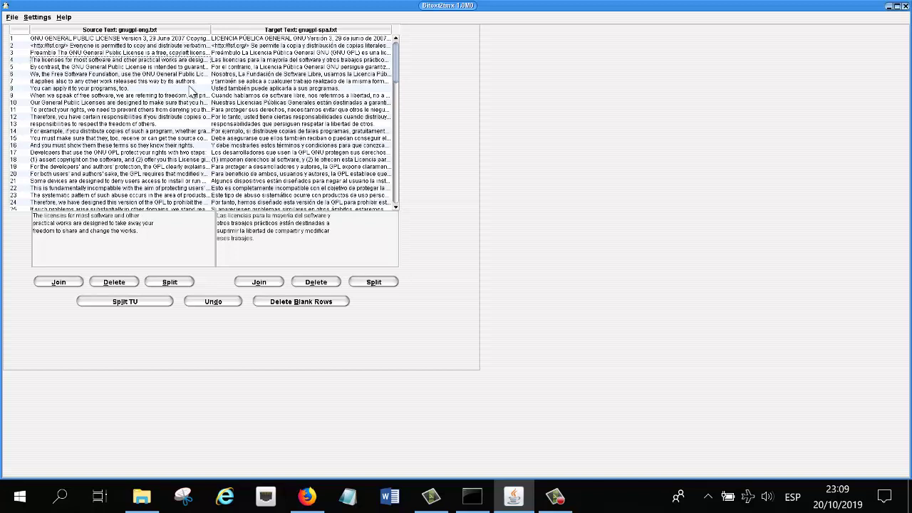
key("Down")
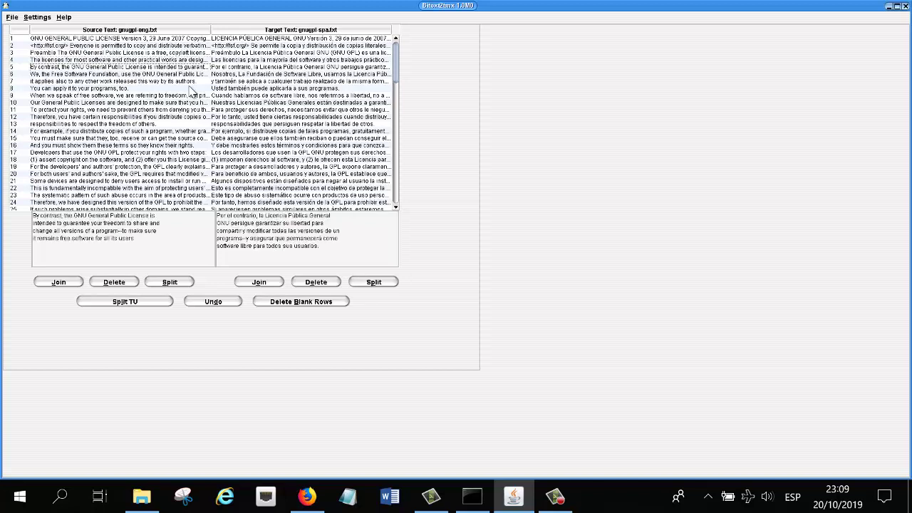
key("Down")
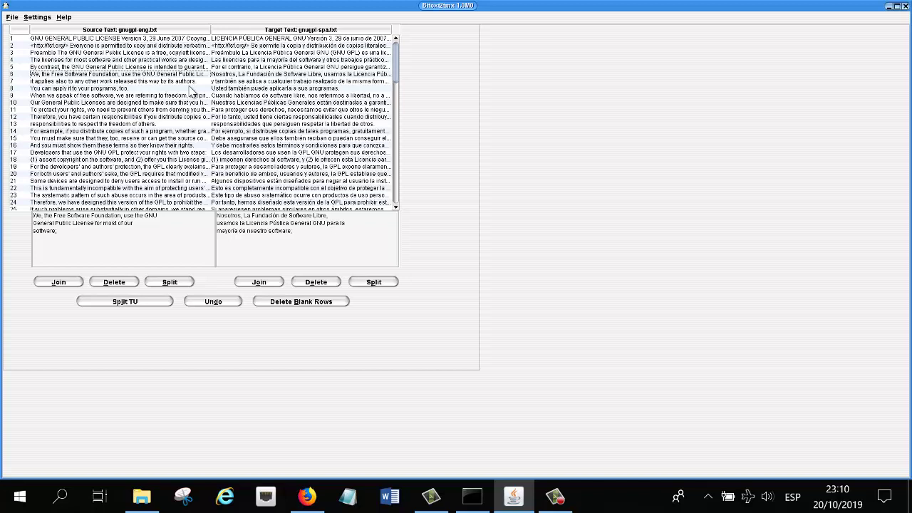
key("Down")
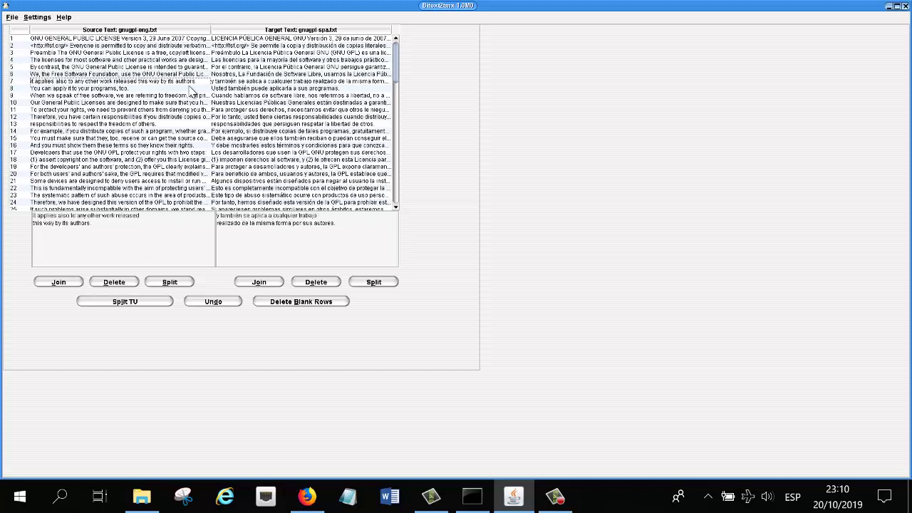
key("Down")
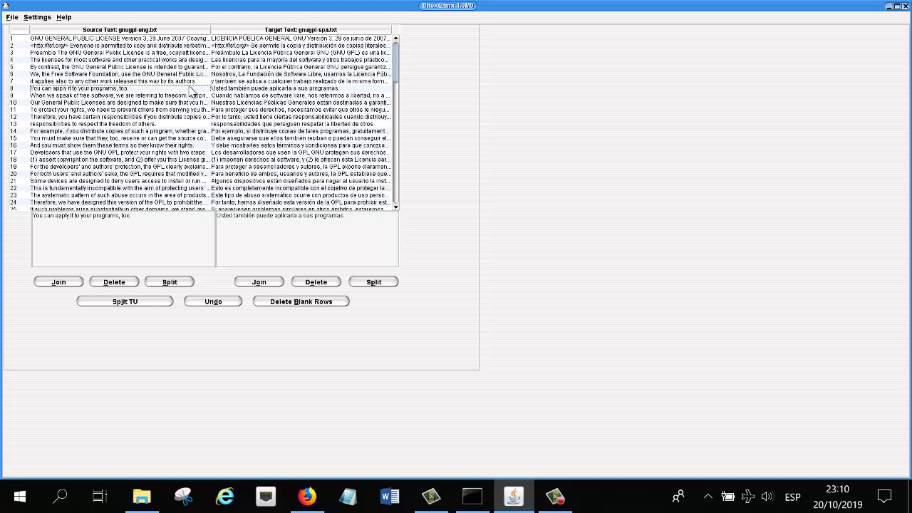
left_click(190, 93)
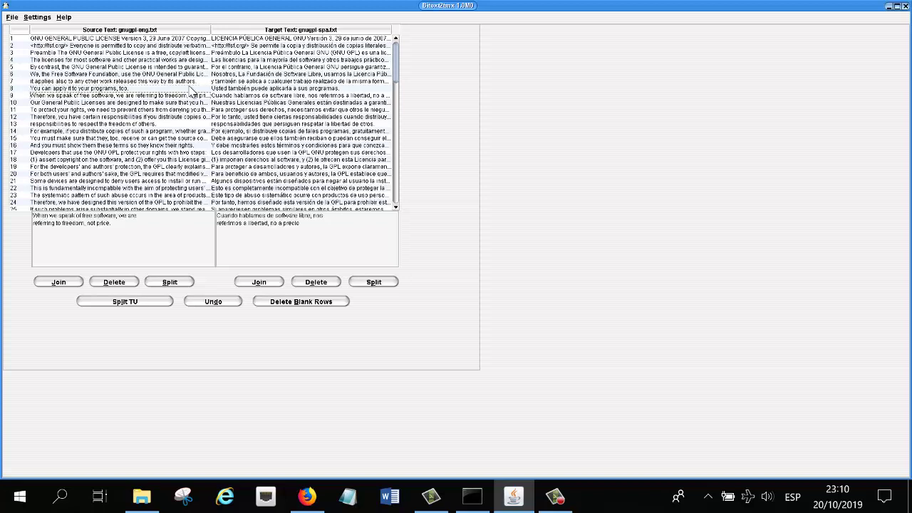
key("Down")
key("Down")
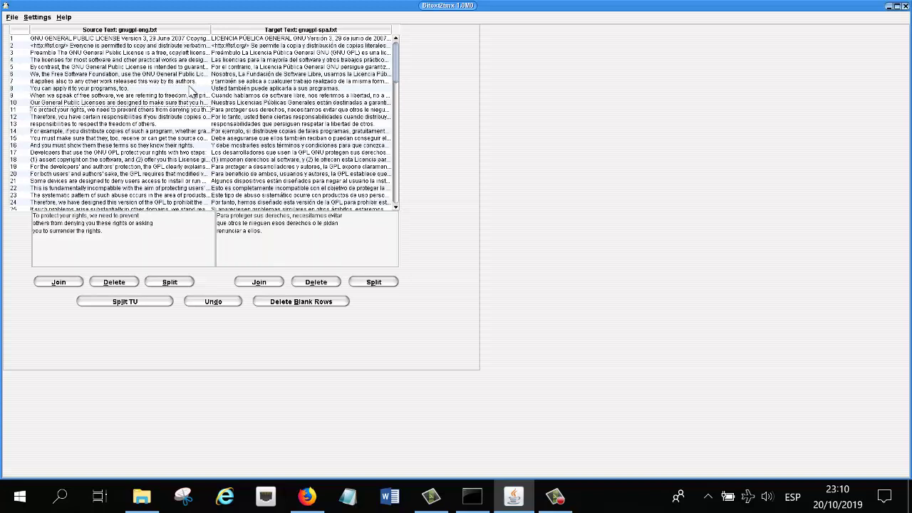
- Go through the segment pairs from row 12 to row 30, comparing the English and Spanish texts for correct alignment
key("Down")
key("Down")
key("Down")
key("Down")
key("Down")
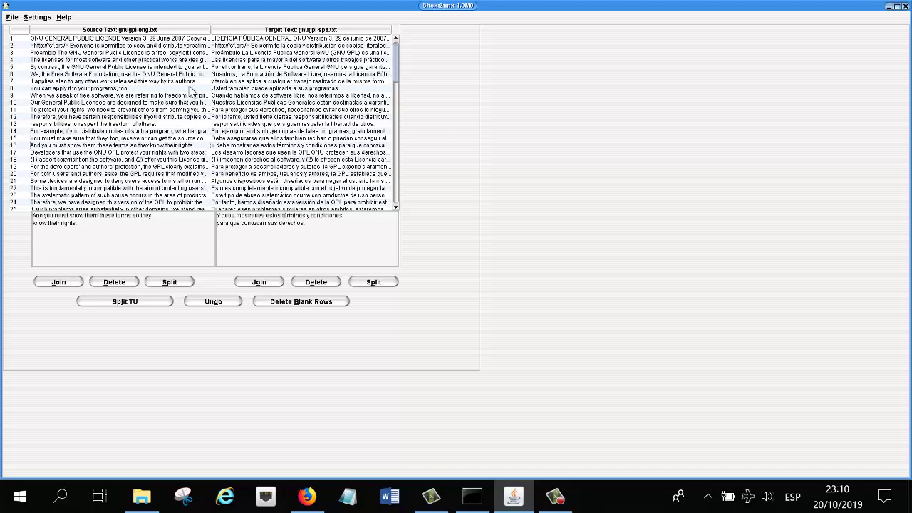
key("Down")
key("Down")
key("Down")
key("Down")
key("Down")
key("Down")
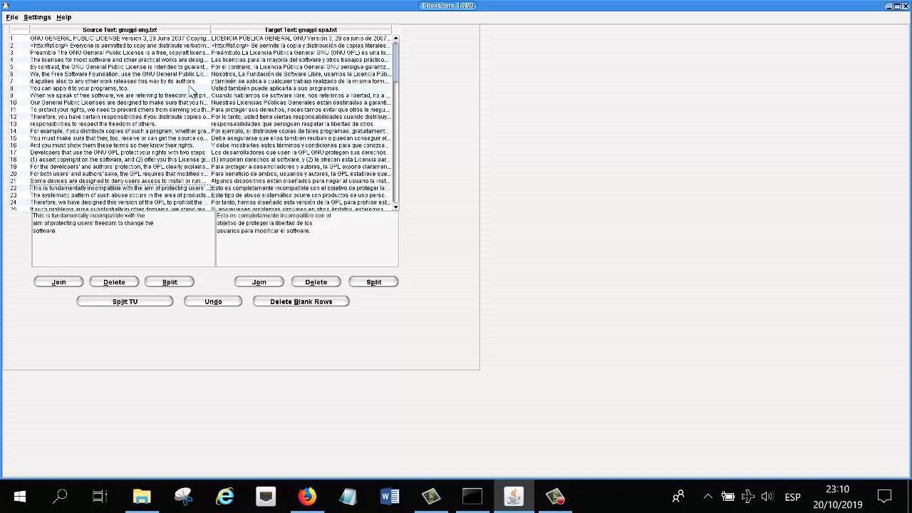
key("Down")
key("Down")
key("Down")
key("Down")
key("Down")
key("Down")
key("Down")
key("Down")
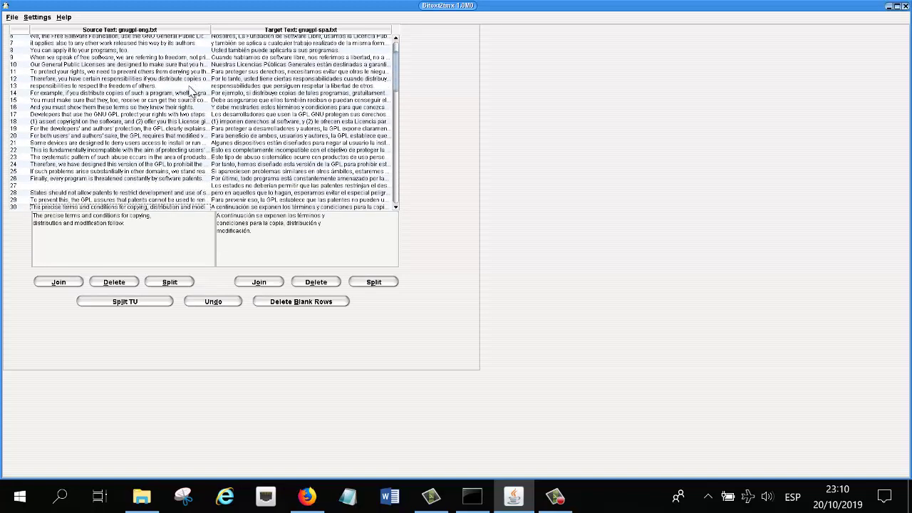
- Delete the blank source segment in row 27 so the English segments below it move up
key("Up")
key("Up")
key("Up")
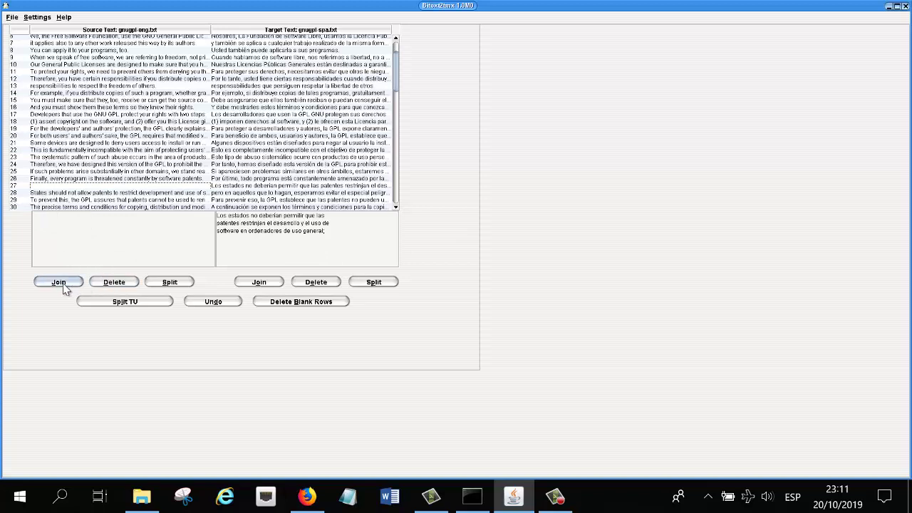
left_click(201, 179)
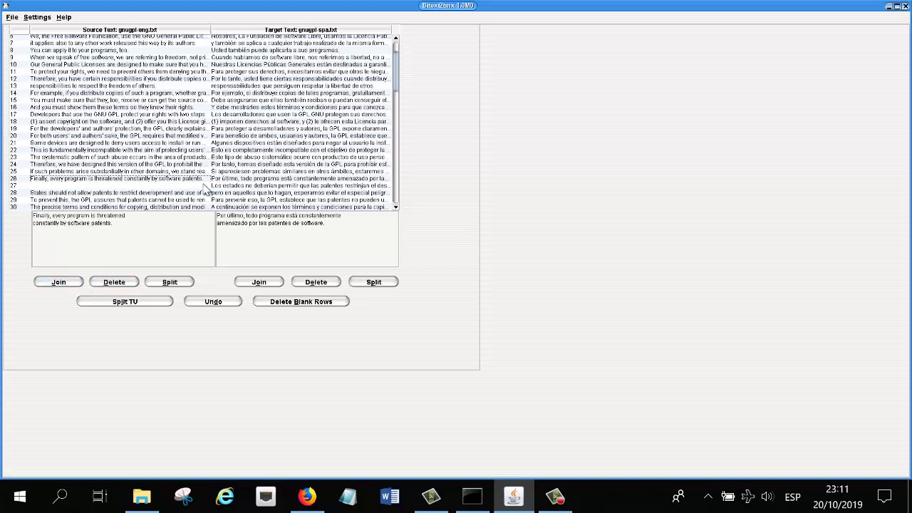
left_click(104, 185)
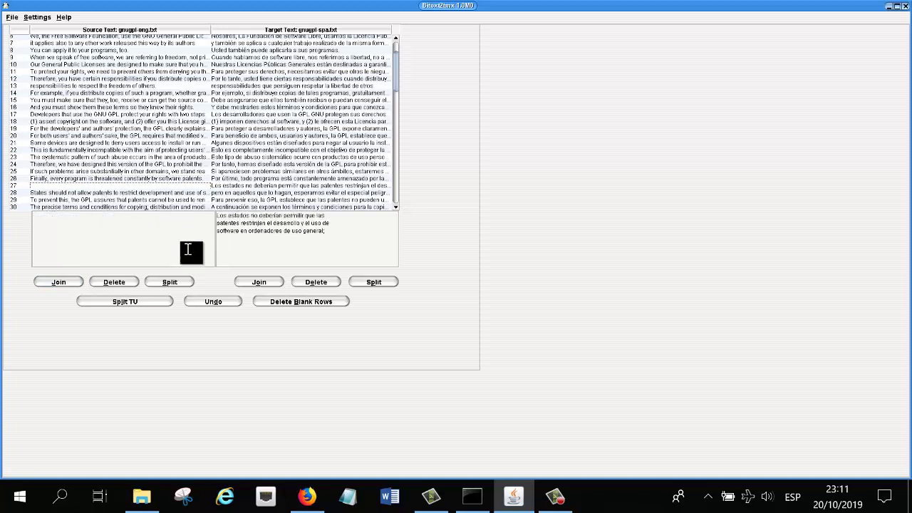
left_click(114, 282)
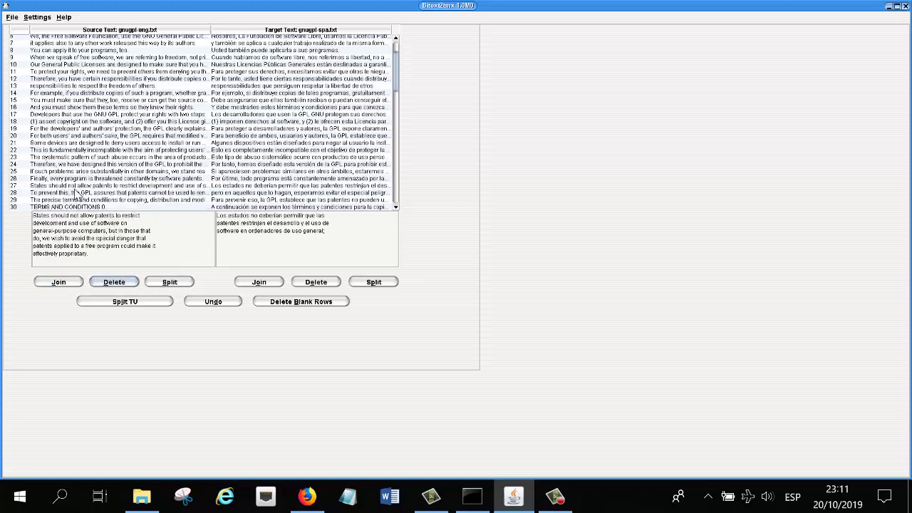
- Join target segment 27, starting with "Los estados no deberían permitir", to the Spanish segment below it
left_click(73, 188)
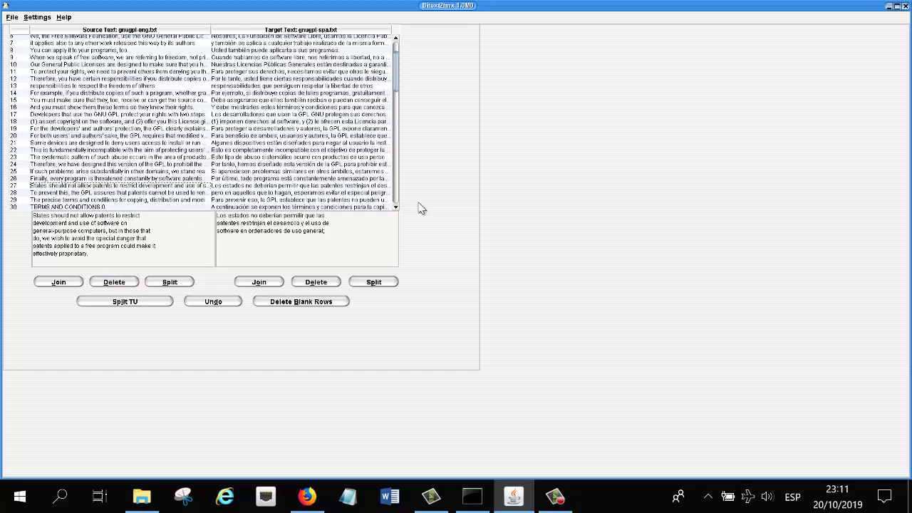
key("Up")
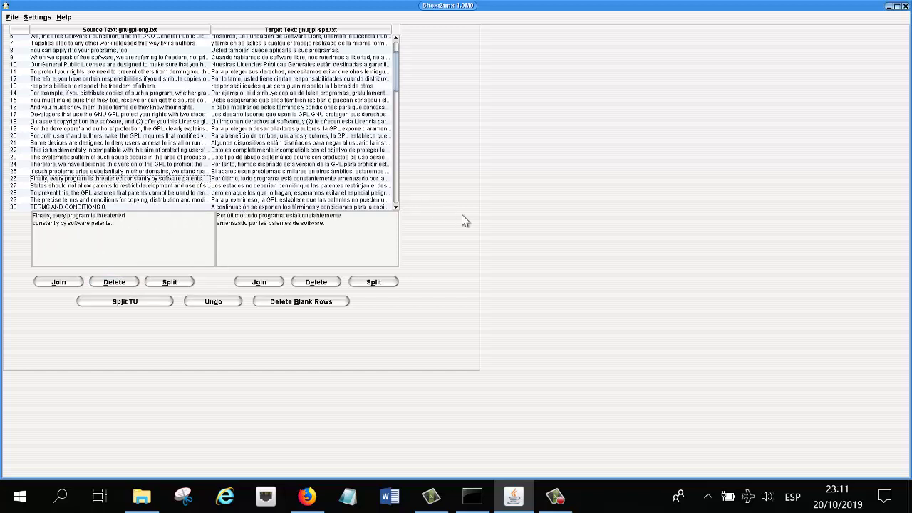
key("Down")
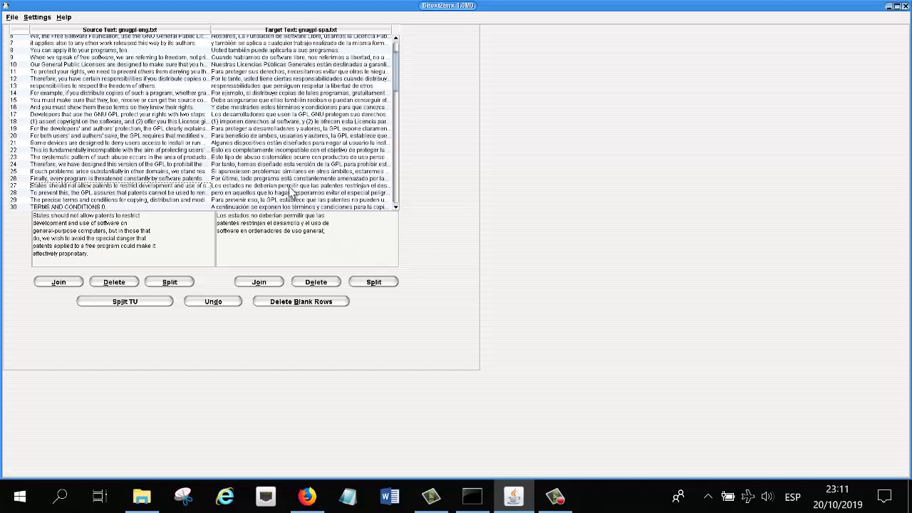
left_click(289, 186)
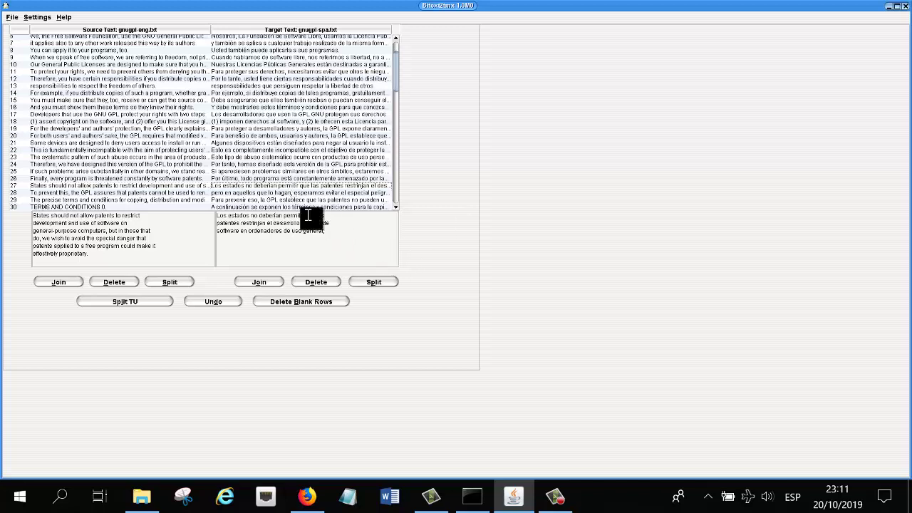
left_click(264, 283)
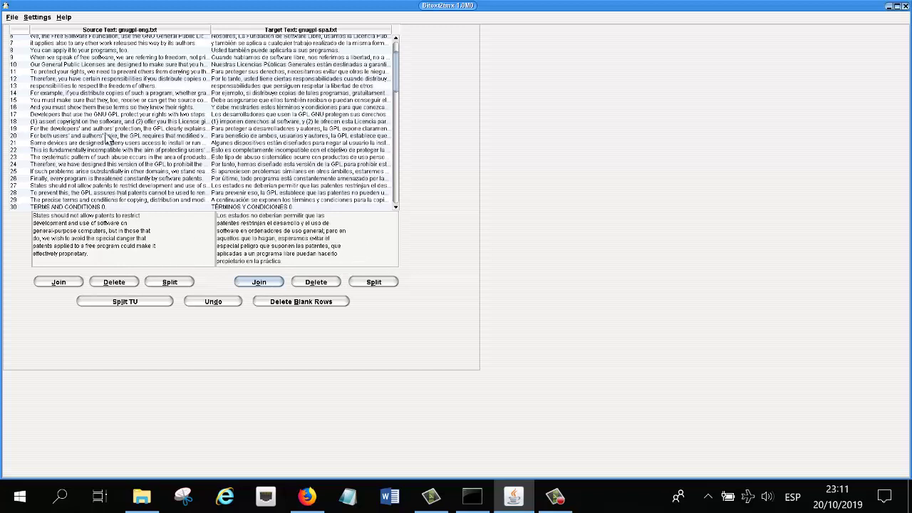
- Go through the segment pairs from row 20 to row 58, comparing the English and Spanish texts for correct alignment
left_click(123, 137)
key("Down")
key("Down")
key("Down")
key("Down")
key("Down")
key("Down")
key("Down")
key("Down")
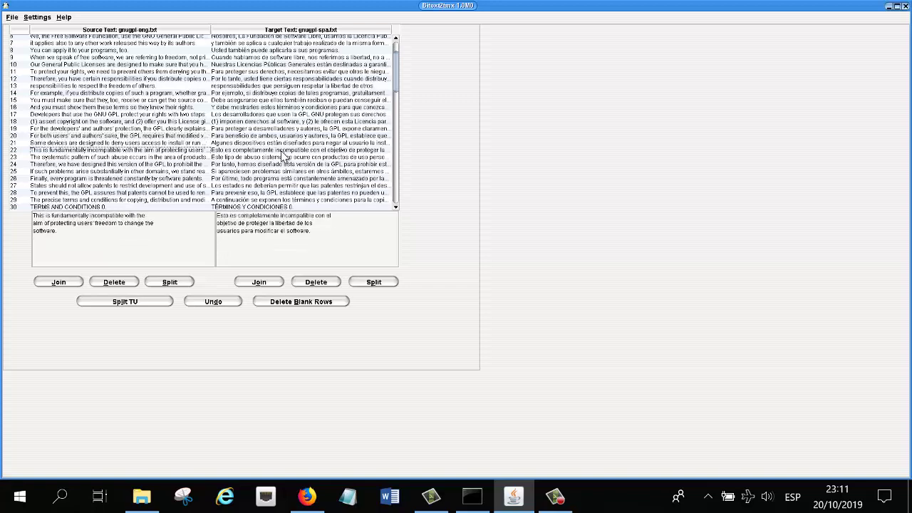
key("Down")
key("Down")
key("Down")
key("Down")
key("Down")
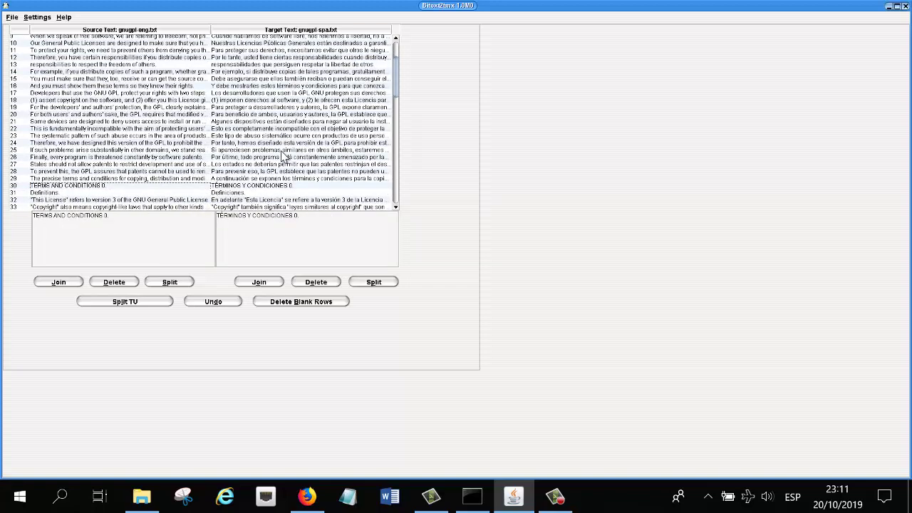
key("Down")
key("Down")
key("Down")
key("Down")
key("Down")
key("Down")
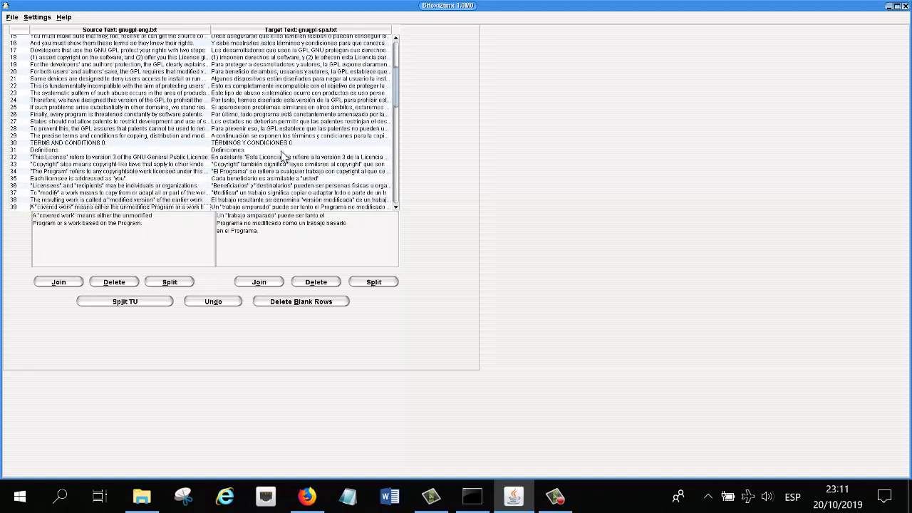
key("Down")
key("Down")
key("Down")
key("Down")
key("Down")
key("Down")
key("Down")
key("Down")
key("Down")
key("Down")
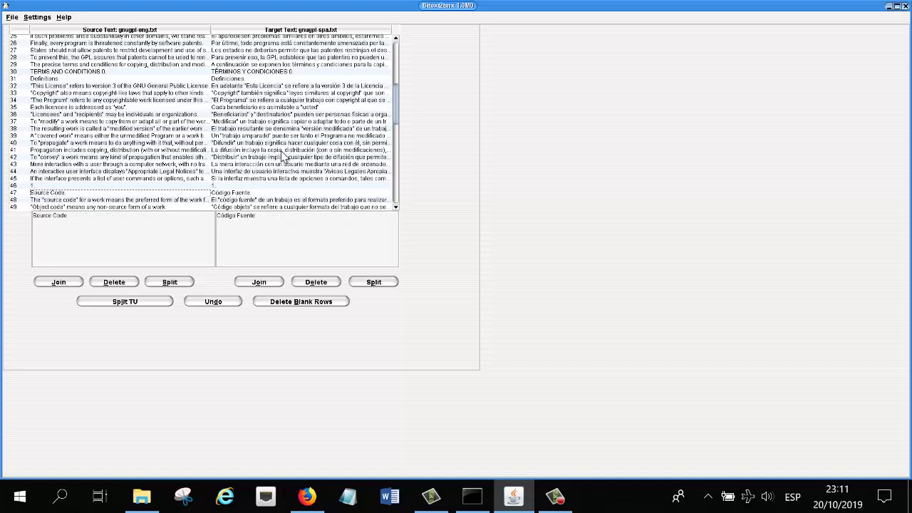
key("Down")
key("Down")
key("Down")
key("Down")
key("Down")
key("Down")
key("Down")
key("Down")
key("Down")
key("Down")
key("Down")
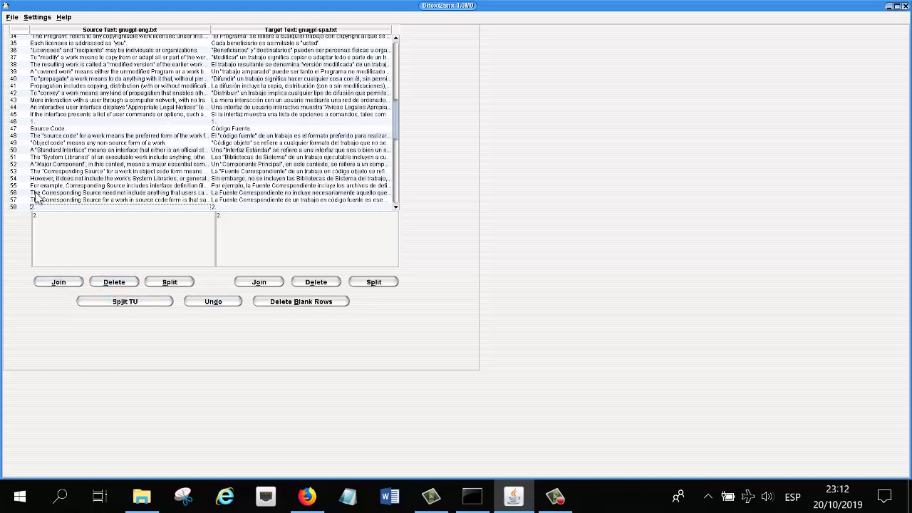
- Split source segment 48 after 'The "source code" for a work means', leaving the rest as a separate segment
left_click(91, 137)
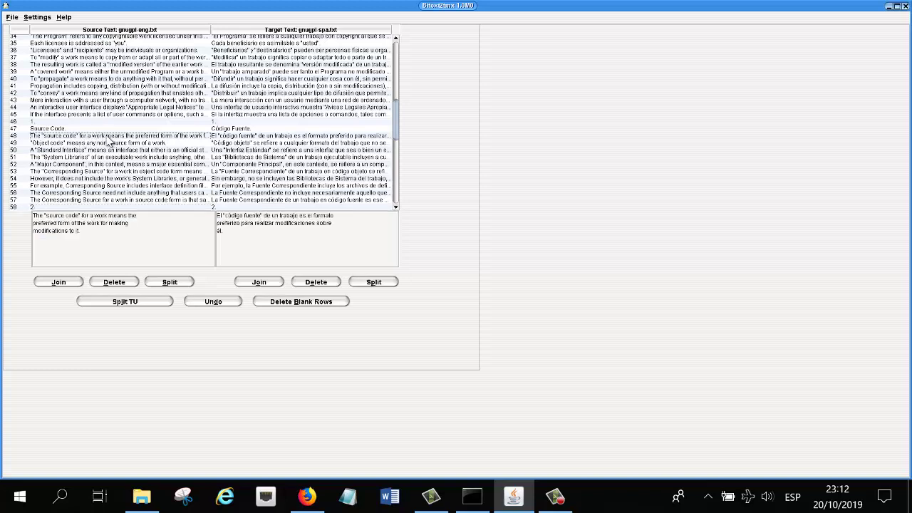
left_click(139, 233)
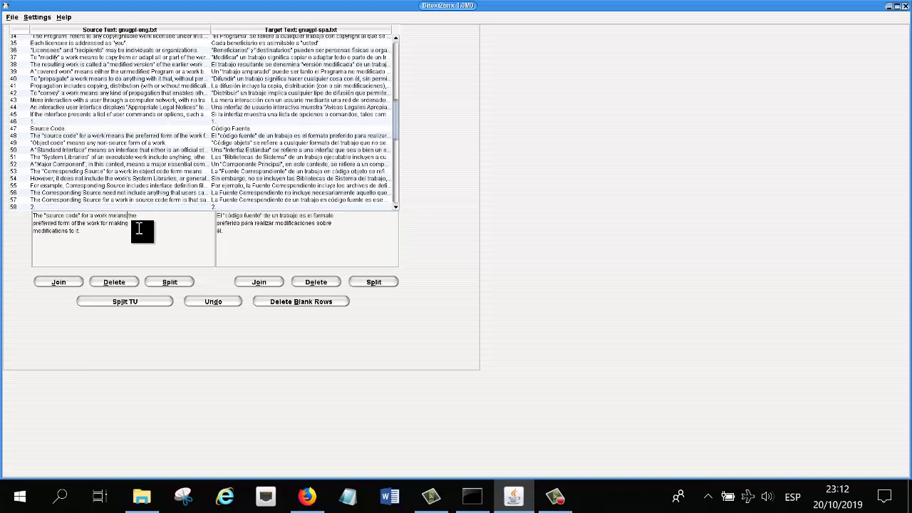
left_click(169, 282)
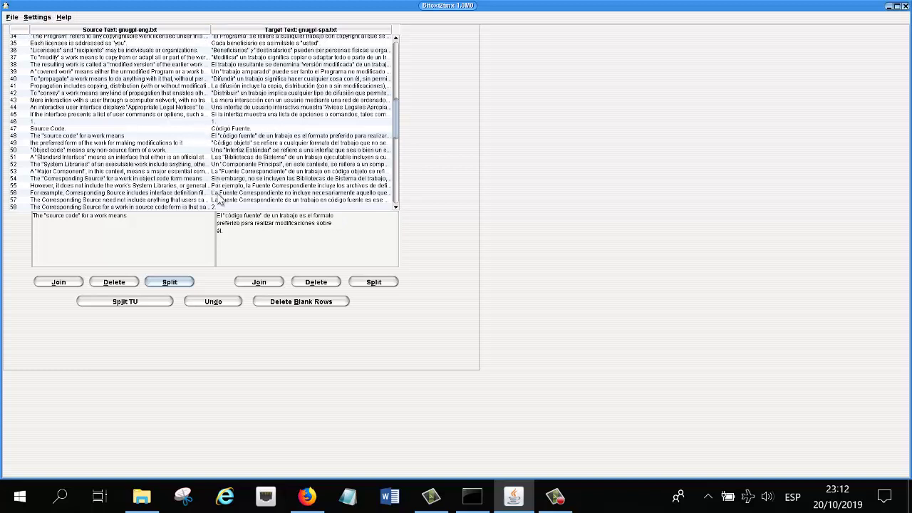
- Save the alignment as gnugpl-enges.tmx in the programa_bitext2tmx folder with UTF-8 encoding
left_click(13, 18)
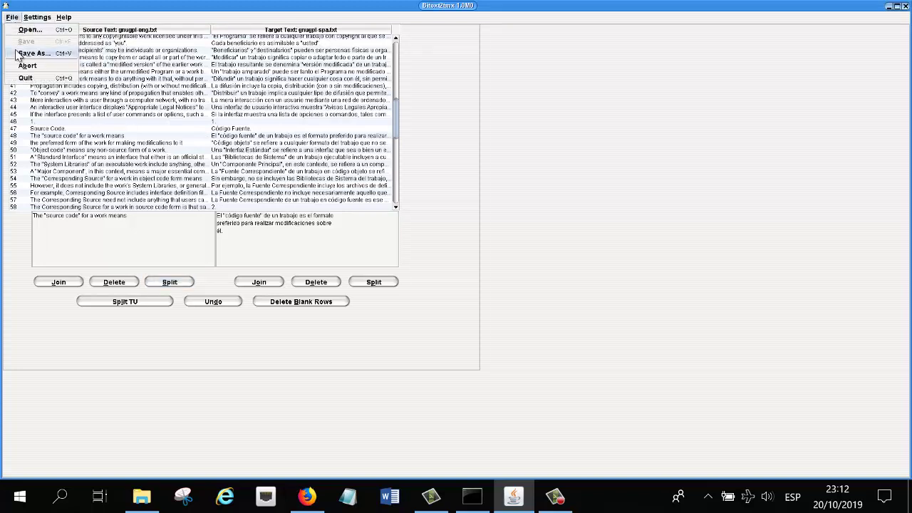
left_click(17, 54)
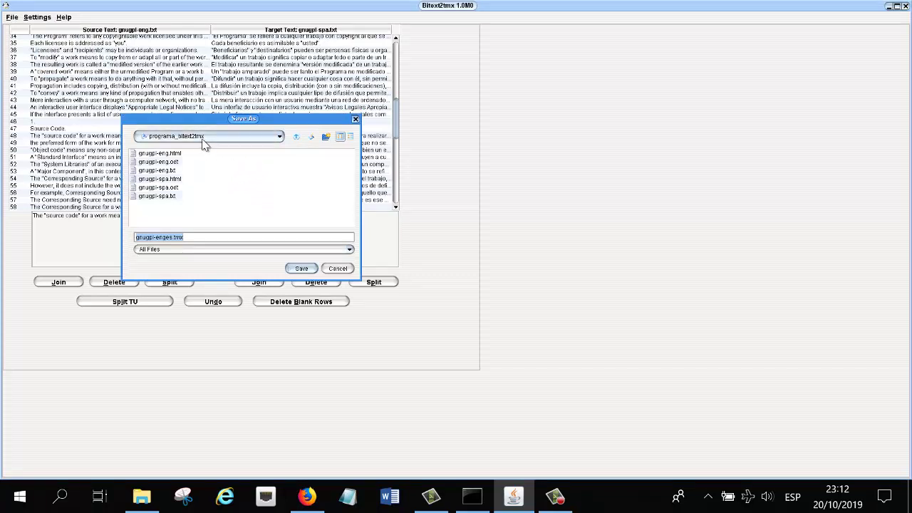
left_click(186, 238)
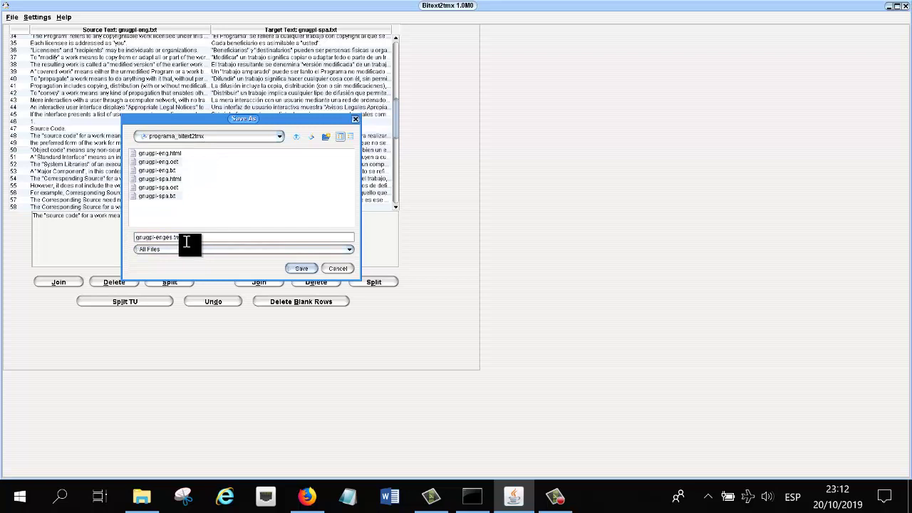
left_click(301, 269)
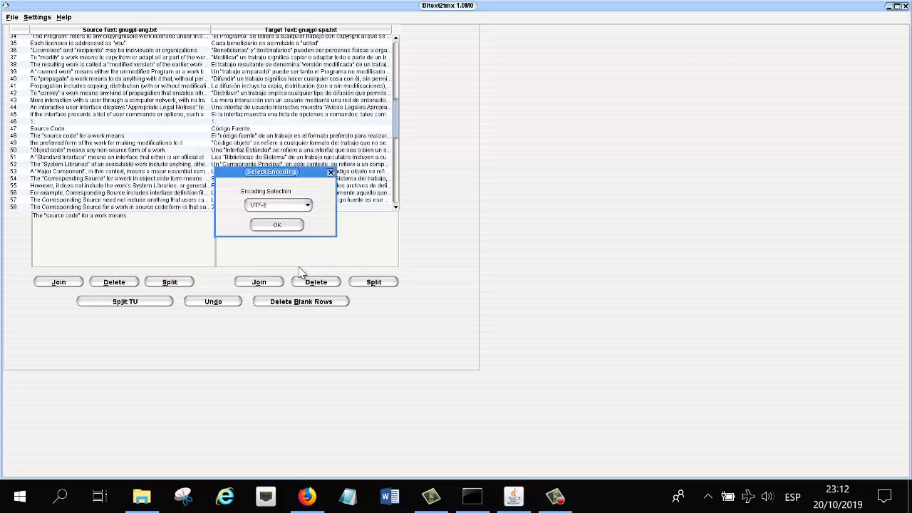
left_click(306, 206)
left_click(298, 226)
left_click(277, 226)
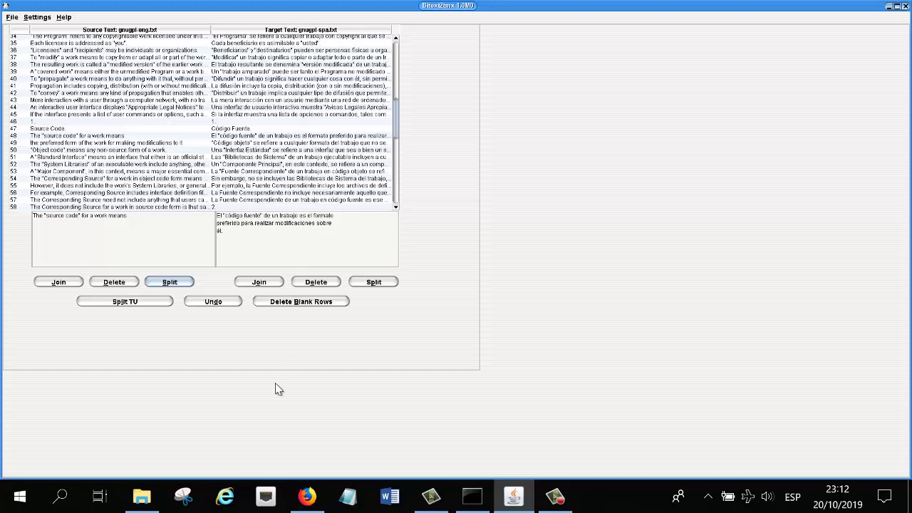
- Switch to File Explorer and select gnugpl-enges.tmx in the programa_bitext2tmx folder to check the saved file
left_click(142, 497)
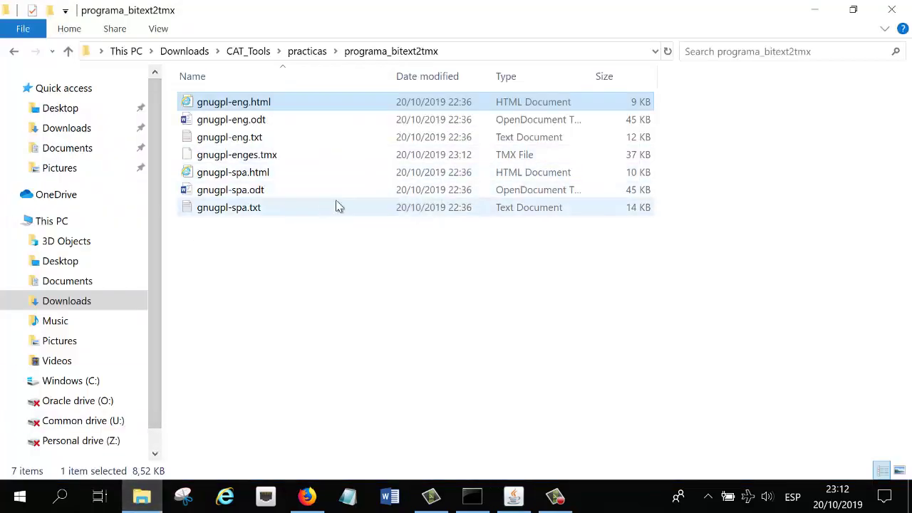
left_click(239, 161)
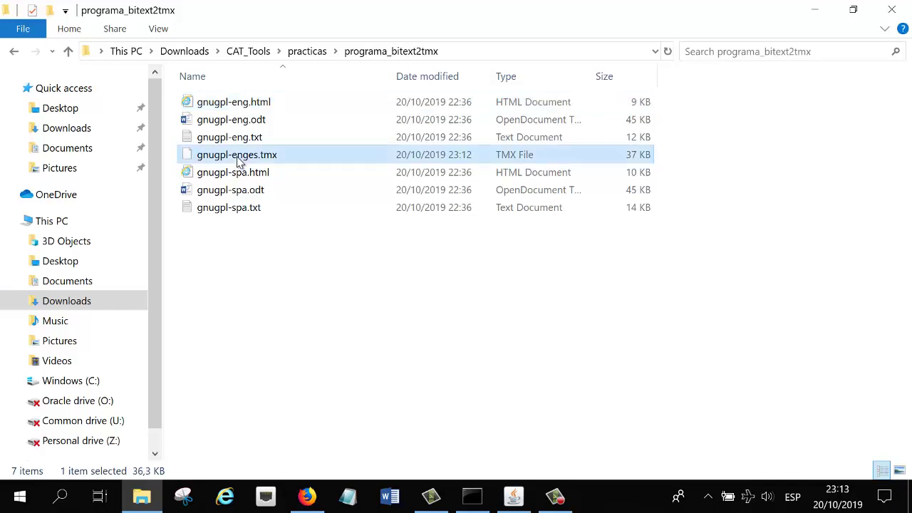